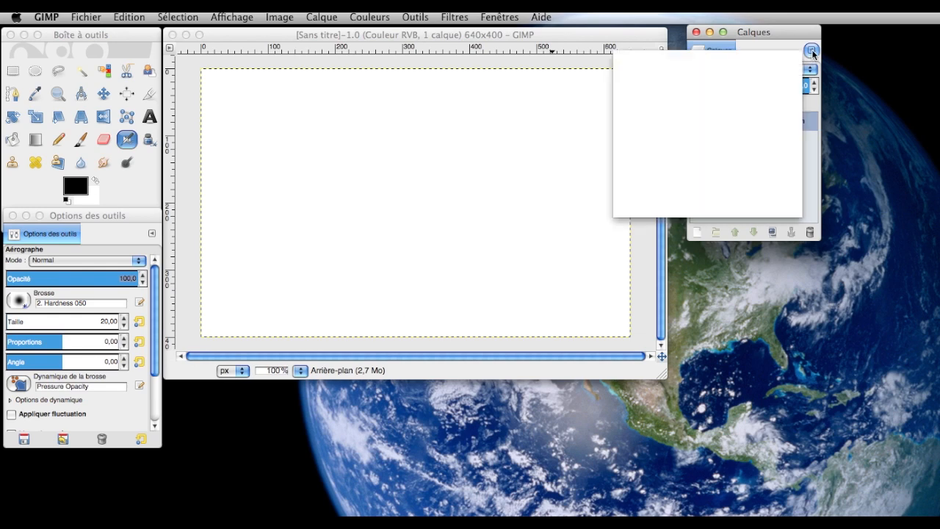
- Add the Chemins dialog to the Calques window and move that window slightly closer to the image
mouse_move(688, 73)
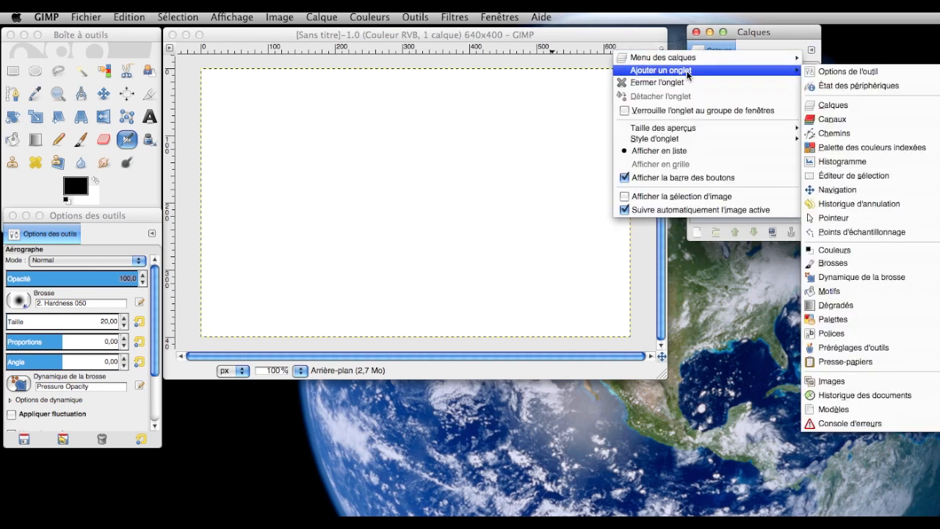
left_click(833, 132)
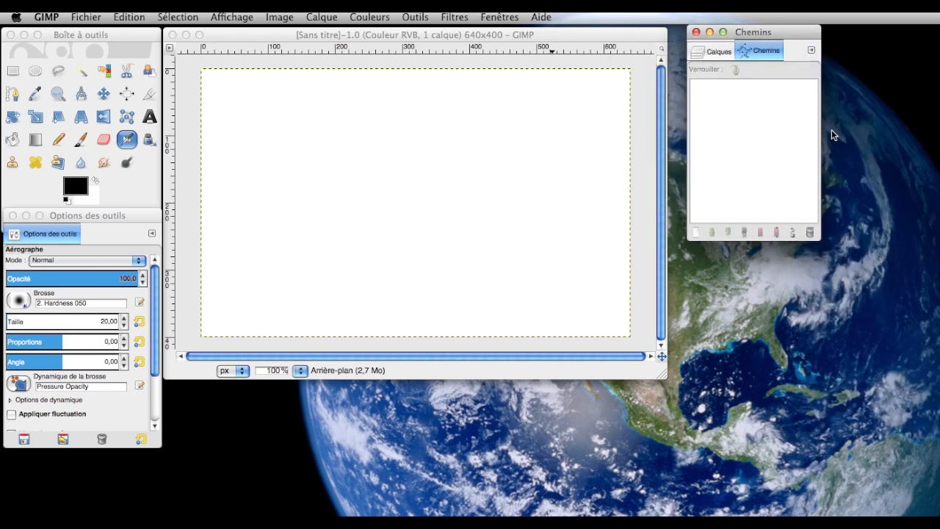
left_click_drag(772, 32, 767, 36)
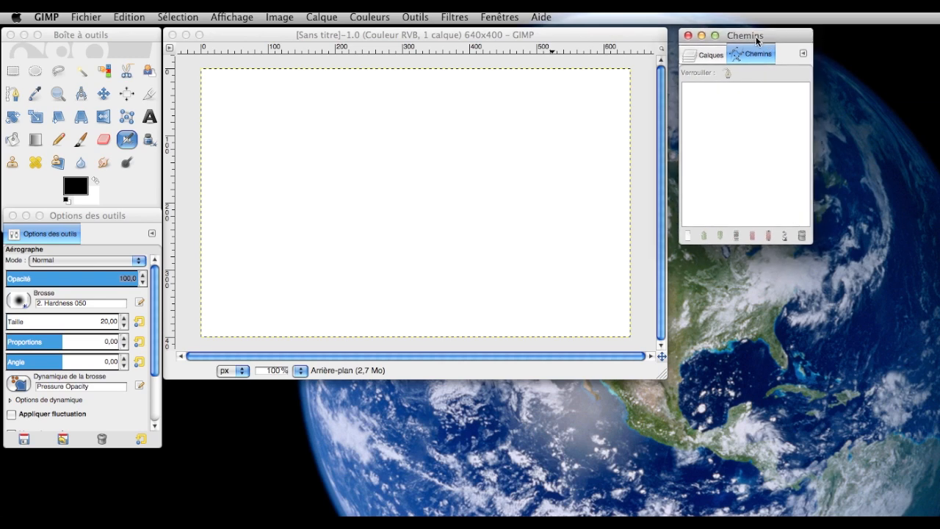
- Create a text box about 631 × 58 px across the upper canvas reading "Voici le texte qui doit suivre un chemin" followed by a row of dots
left_click(149, 116)
left_click_drag(204, 101, 621, 147)
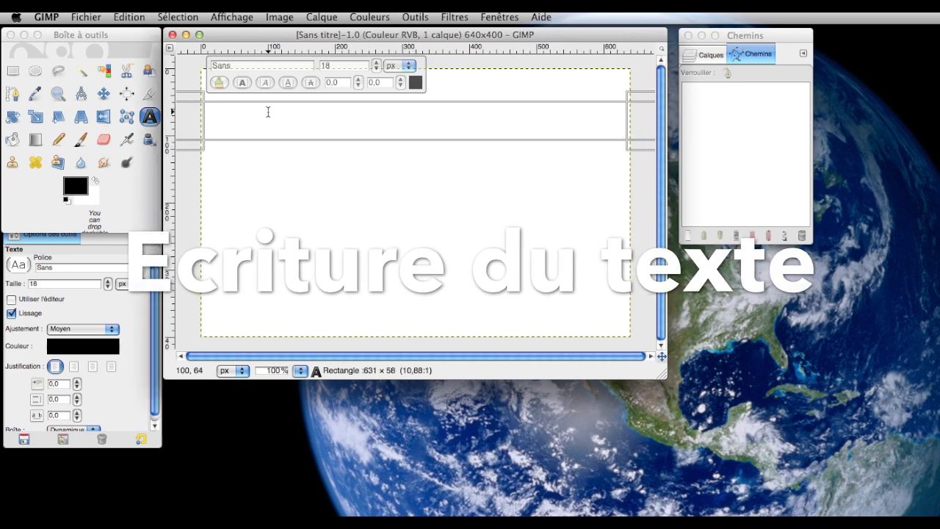
type("Voici le texte q")
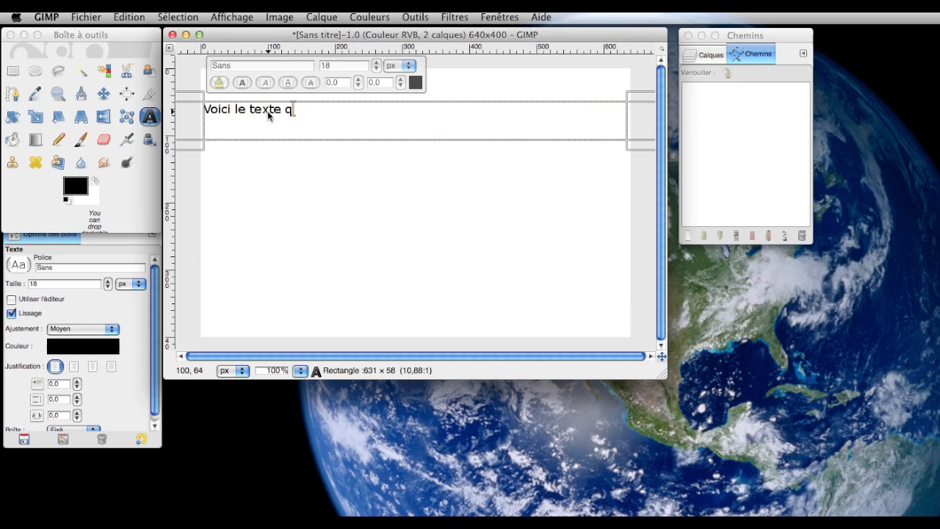
type("ui doit suivre un chemin .........................")
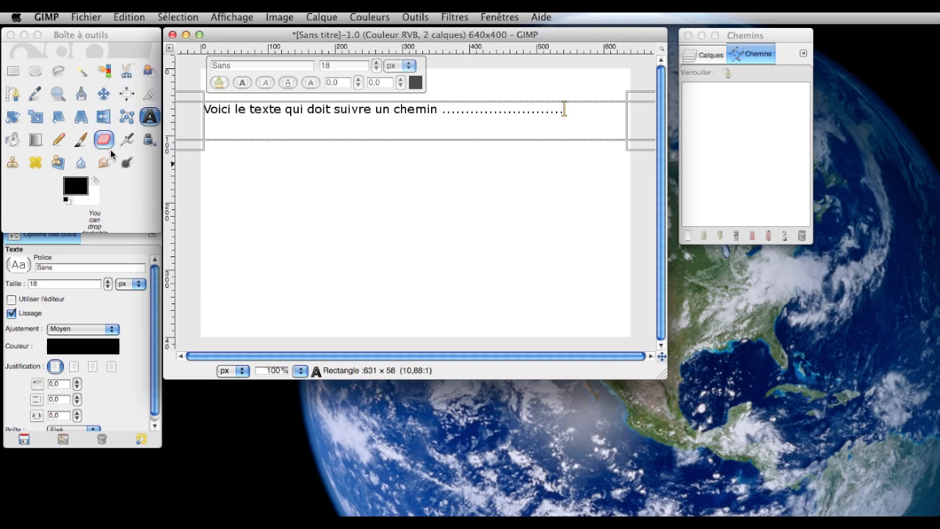
- Draw an open three-node path below the text, rising to a middle peak and descending to the far end
left_click(13, 93)
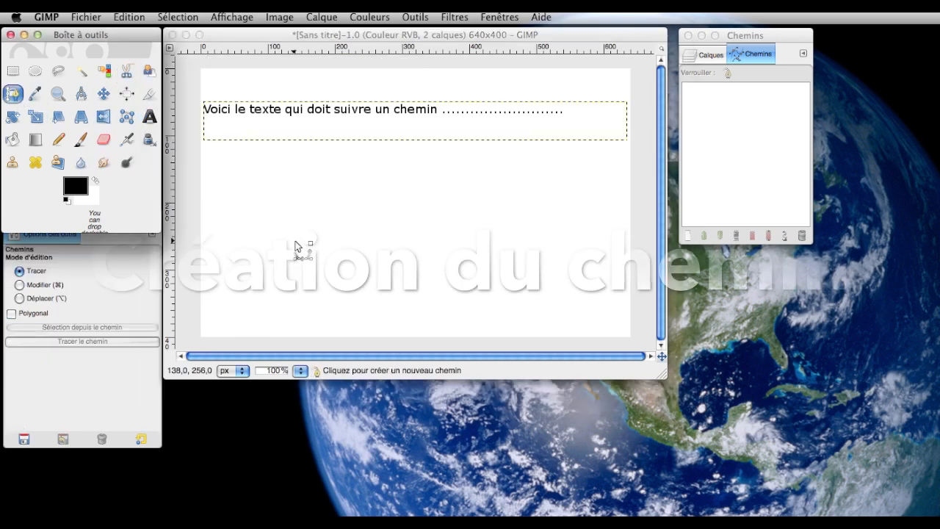
left_click(237, 269)
left_click(348, 191)
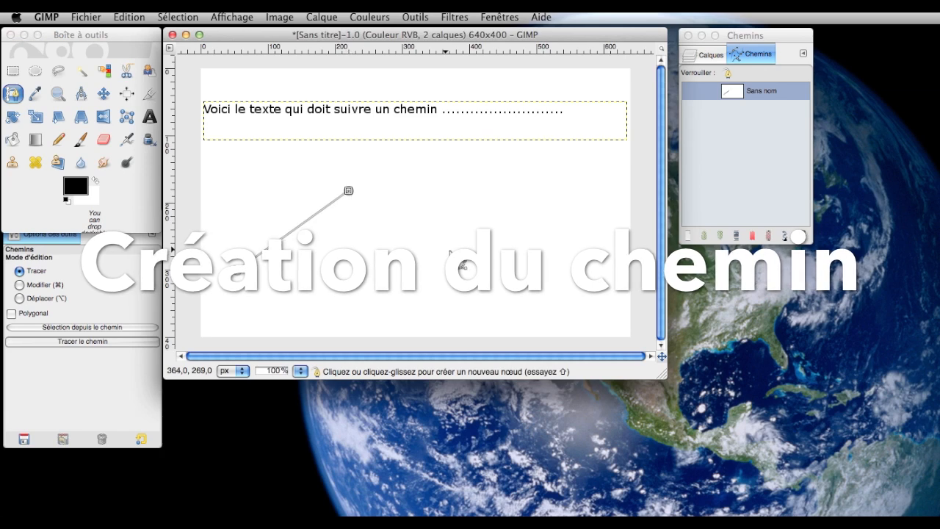
left_click(544, 279)
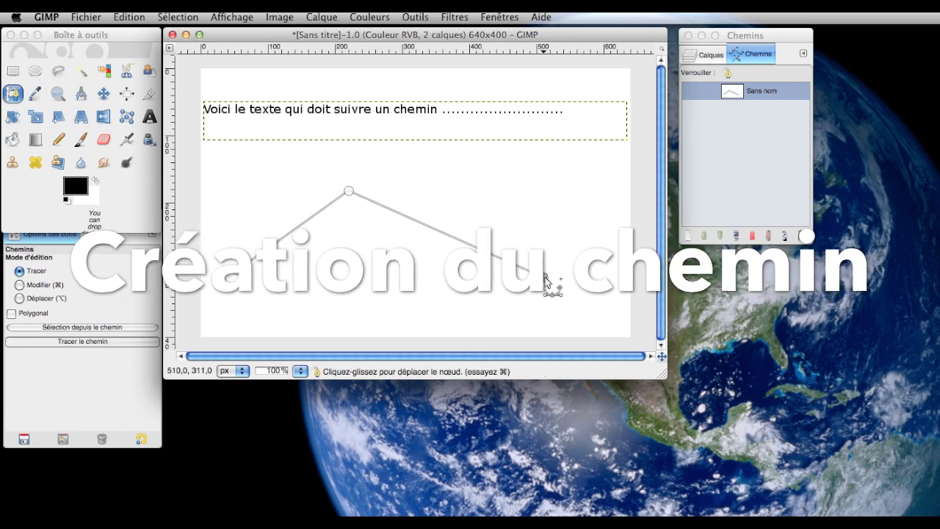
- Bend the path into a wave in Modifier mode by pulling horizontal handles from the middle node and backward handles from the final node
left_click(19, 284)
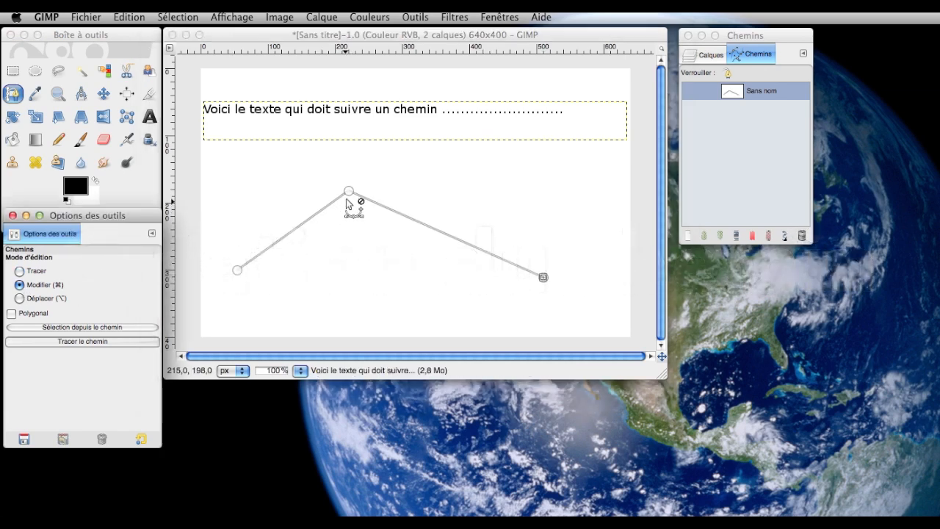
left_click_drag(348, 192, 275, 194)
left_click_drag(350, 192, 438, 195)
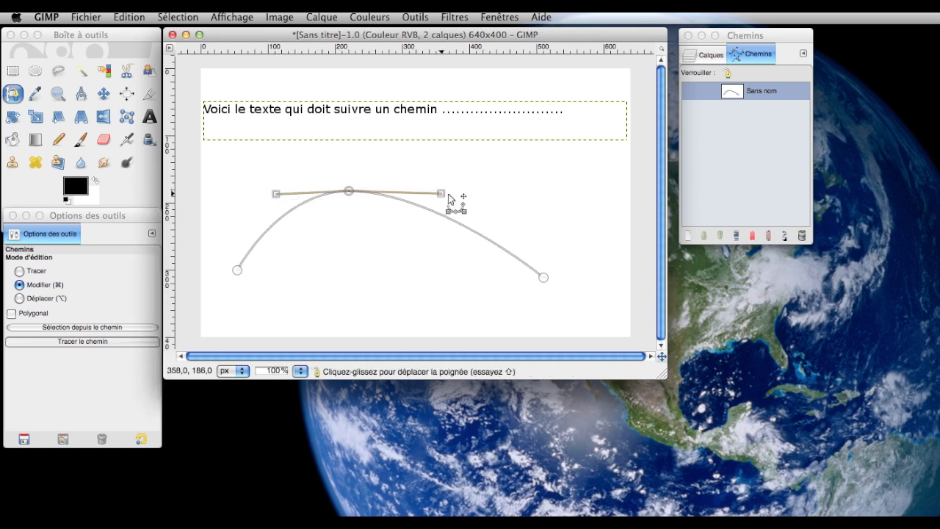
left_click(543, 278)
left_click_drag(544, 279, 467, 277)
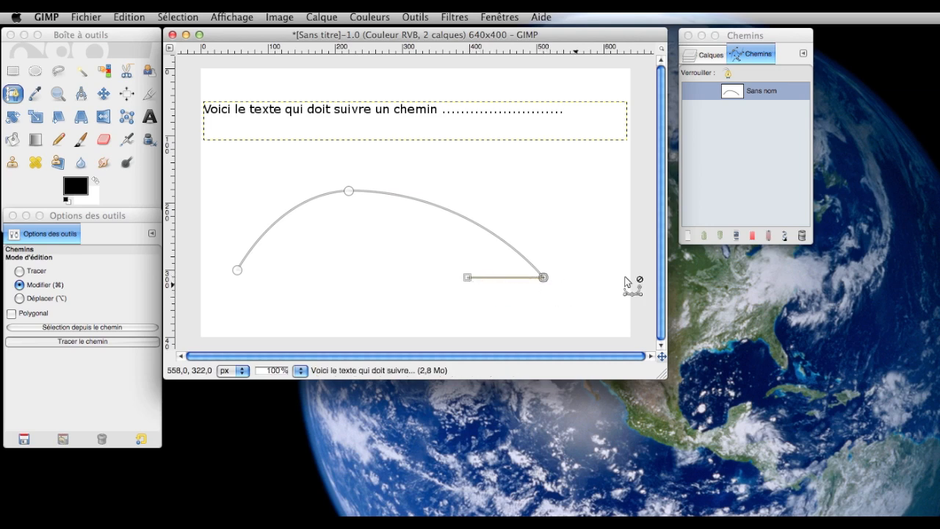
left_click_drag(543, 278, 411, 265)
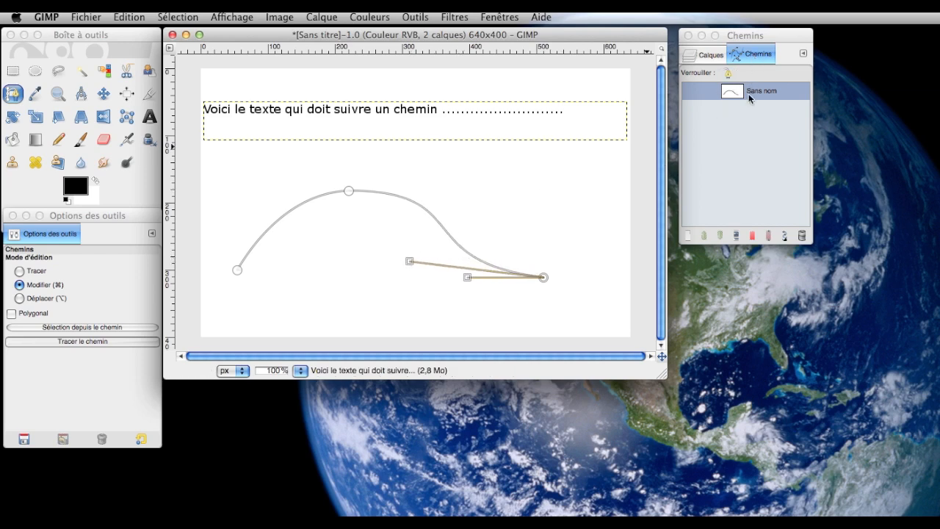
- Show the layers, reopen the existing text for editing with the Text tool, and move the tool options window clear of the toolbox
left_click(702, 55)
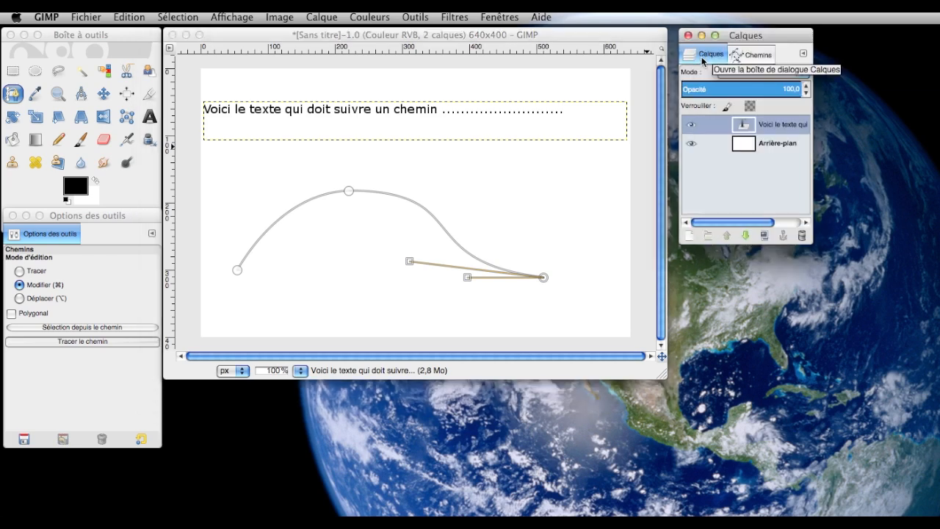
left_click(150, 117)
left_click(293, 114)
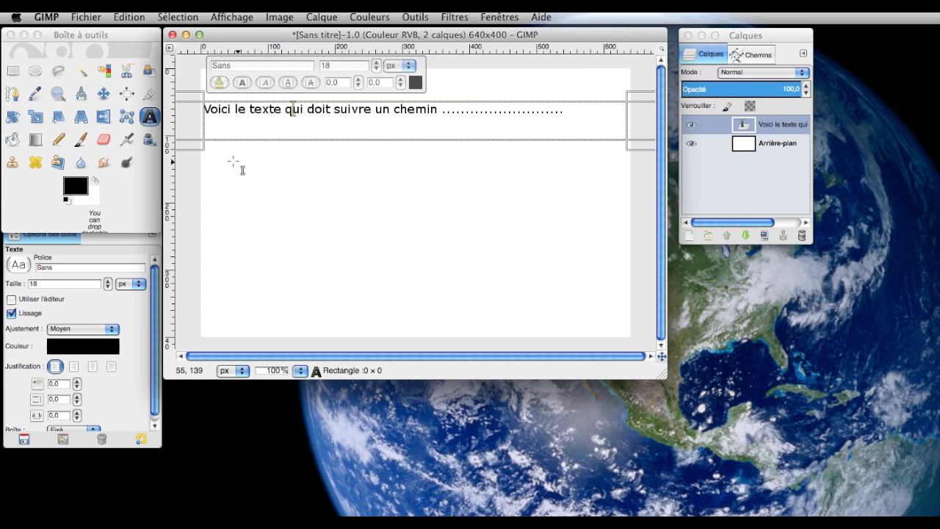
left_click(132, 238)
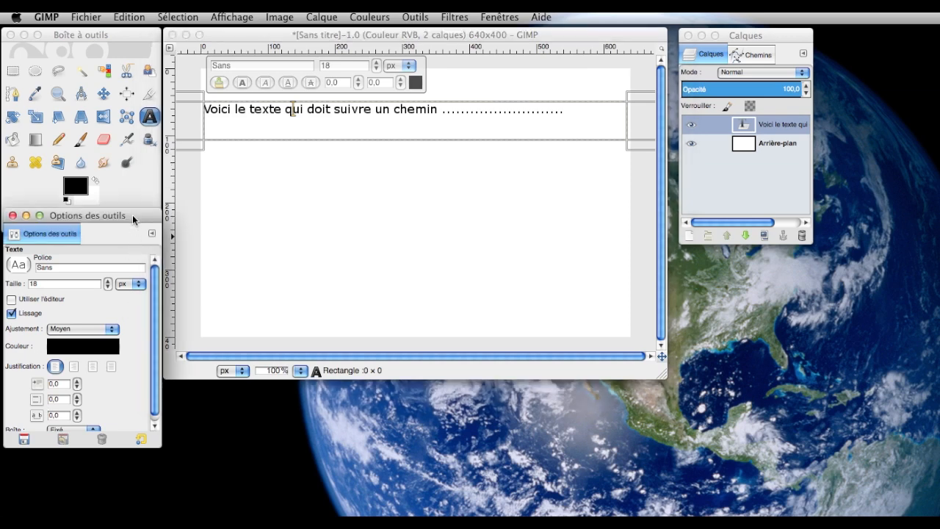
left_click_drag(132, 220, 132, 246)
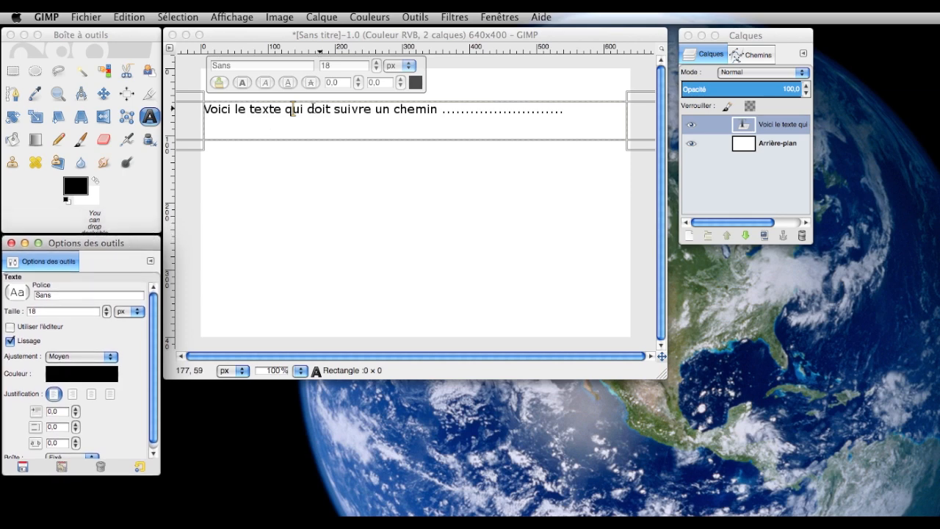
- Try laying the 18 px text along the path, and undo the curved text outline
right_click(342, 111)
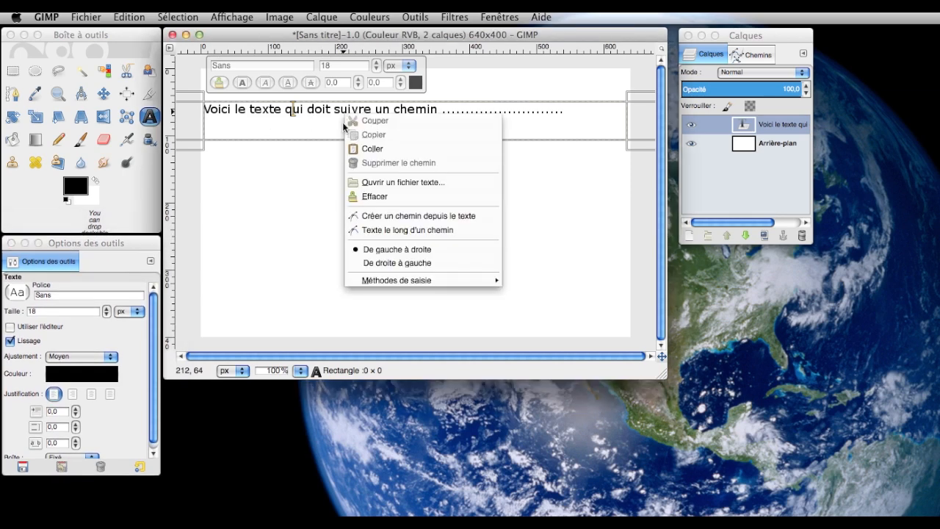
left_click(388, 232)
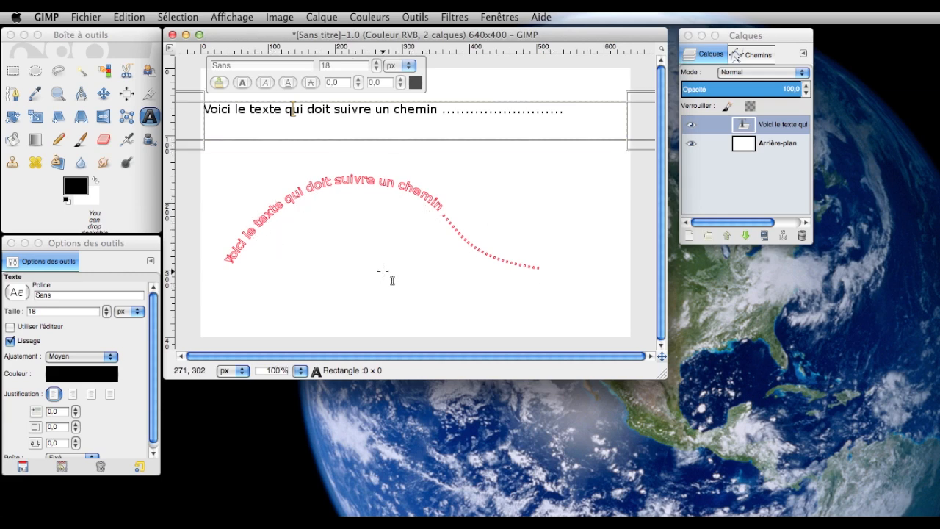
left_click(128, 17)
left_click(131, 33)
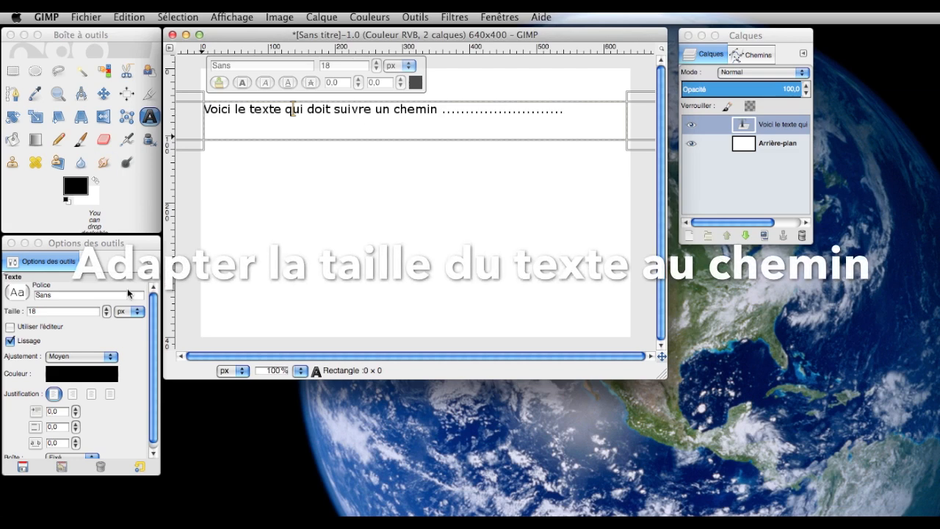
- Try the text at 22 px along the path, and undo the two-line curved outline
left_click(107, 309)
left_click(107, 309)
left_click(107, 308)
left_click(106, 308)
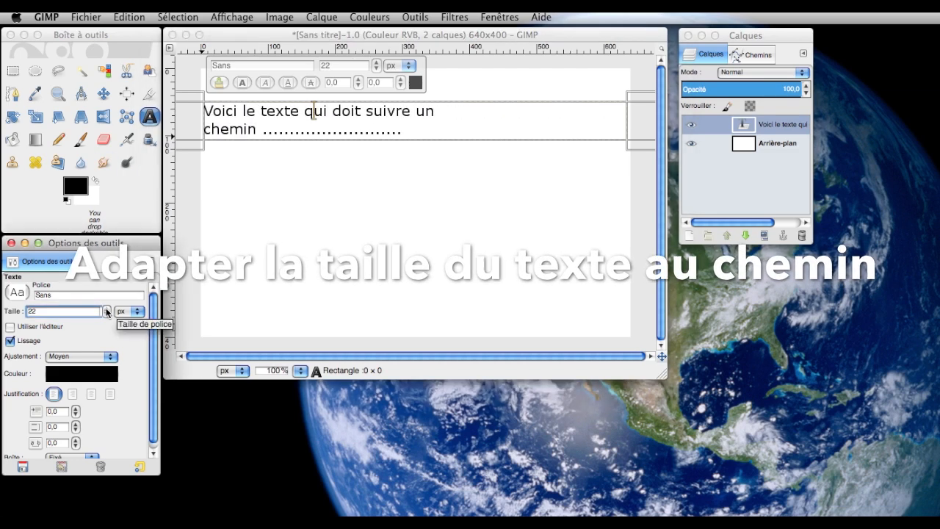
right_click(265, 118)
left_click(302, 232)
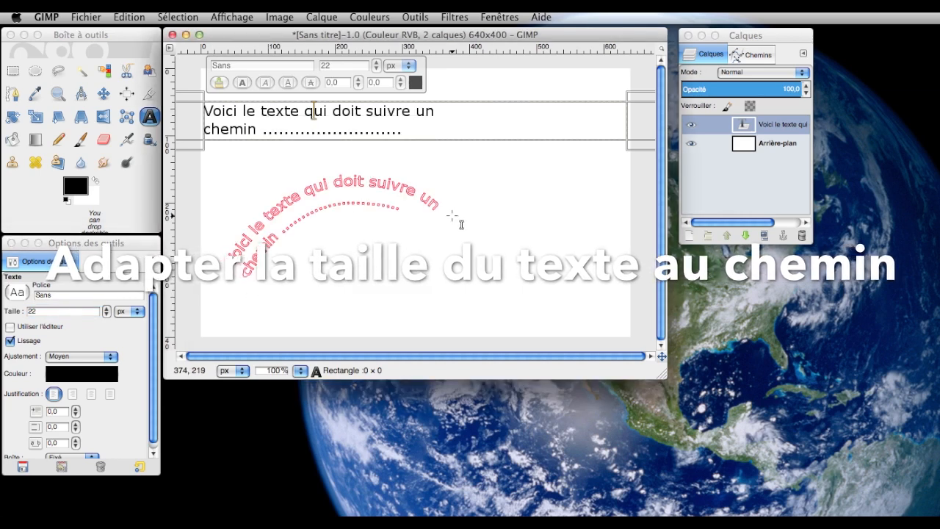
left_click(121, 17)
left_click(139, 33)
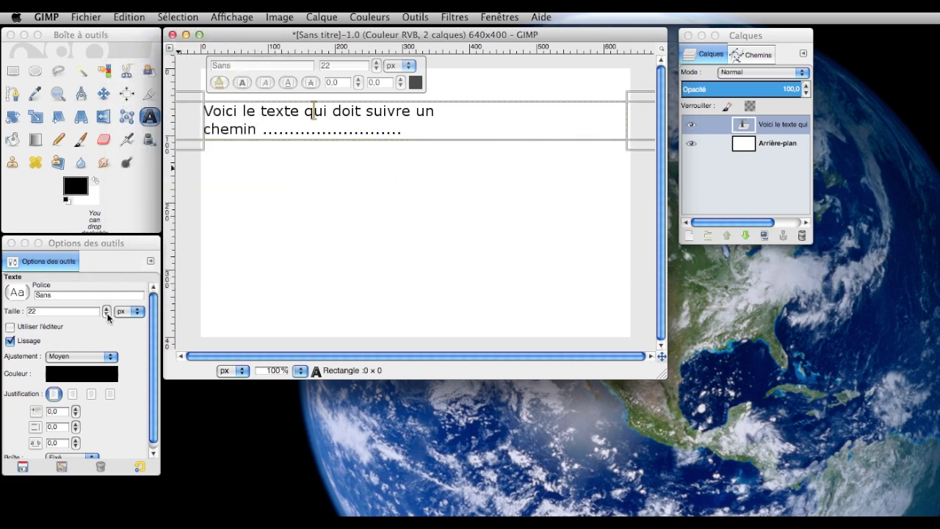
- Set the text size to 21 px and lay the text along the path
left_click(108, 315)
left_click(107, 314)
left_click(107, 308)
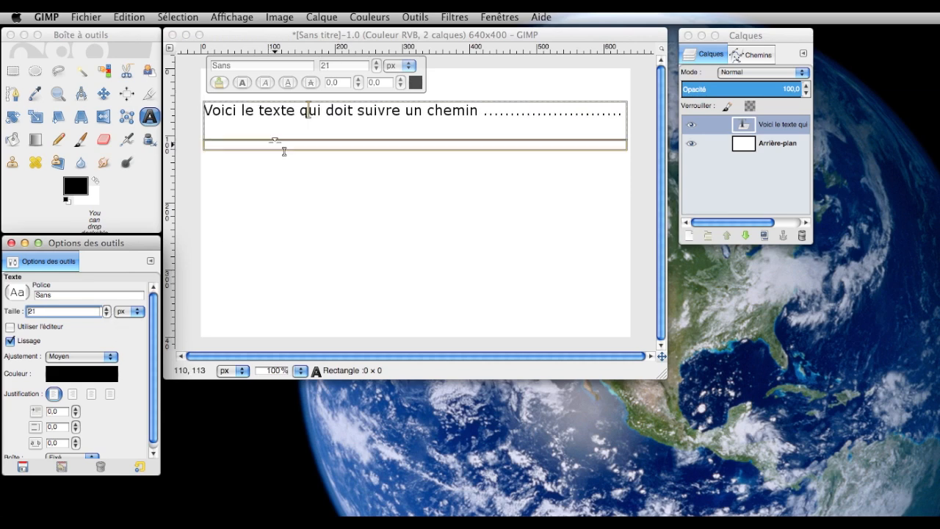
right_click(277, 117)
left_click(312, 233)
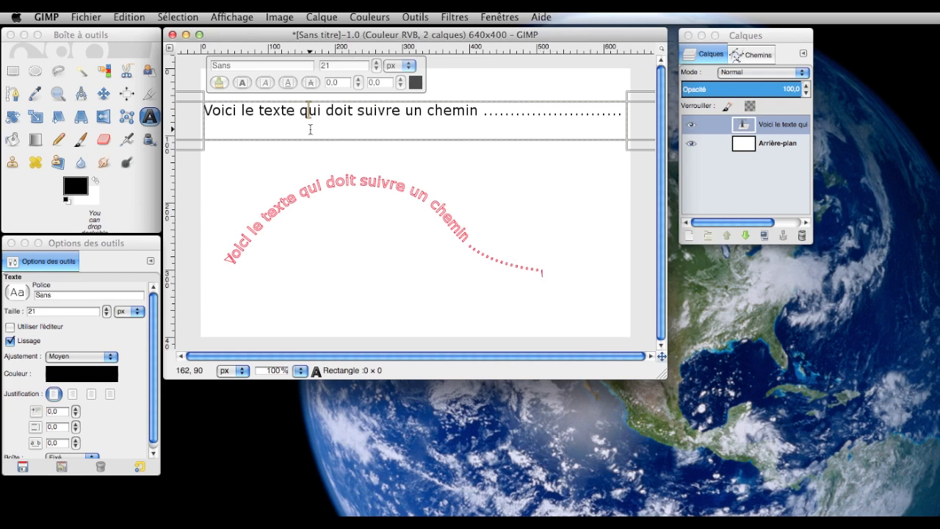
- Try widening the text box to about 663 × 61 px, and undo both that resize and the 21 px curved outline
left_click_drag(637, 145, 659, 148)
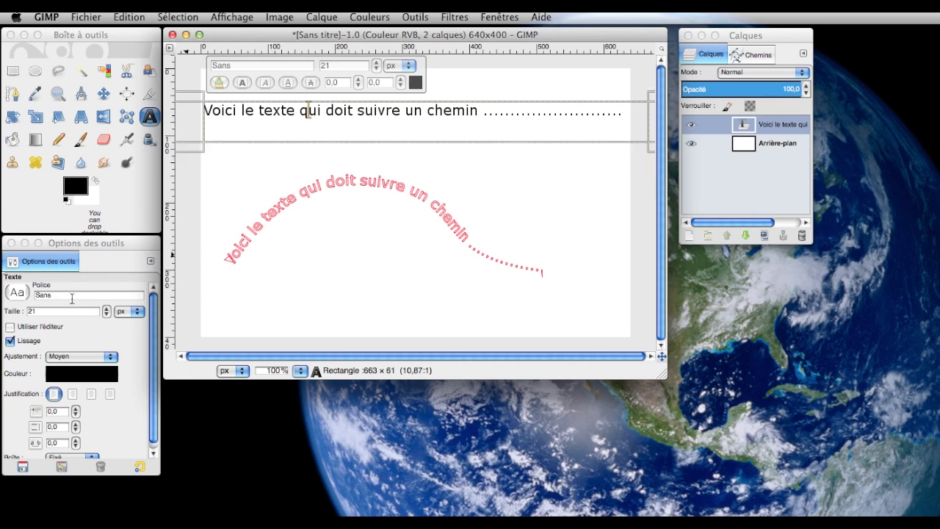
left_click(125, 17)
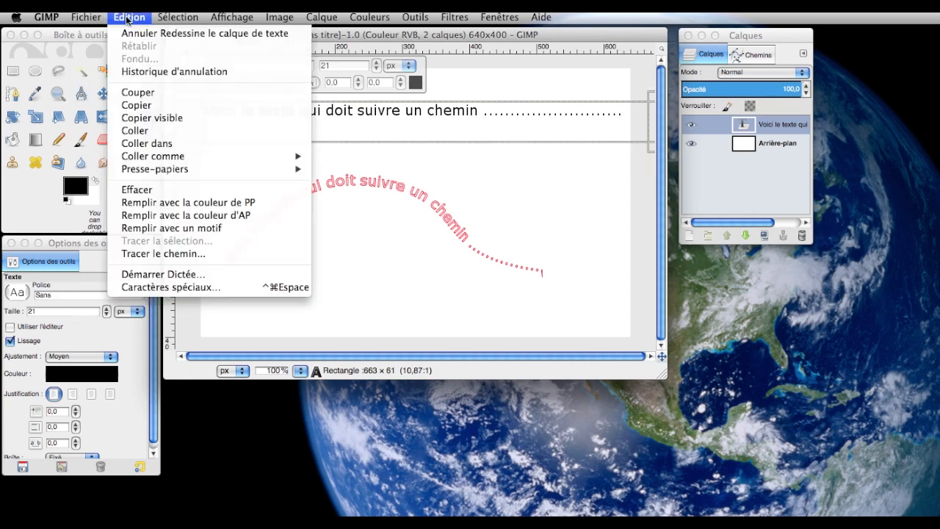
left_click(144, 37)
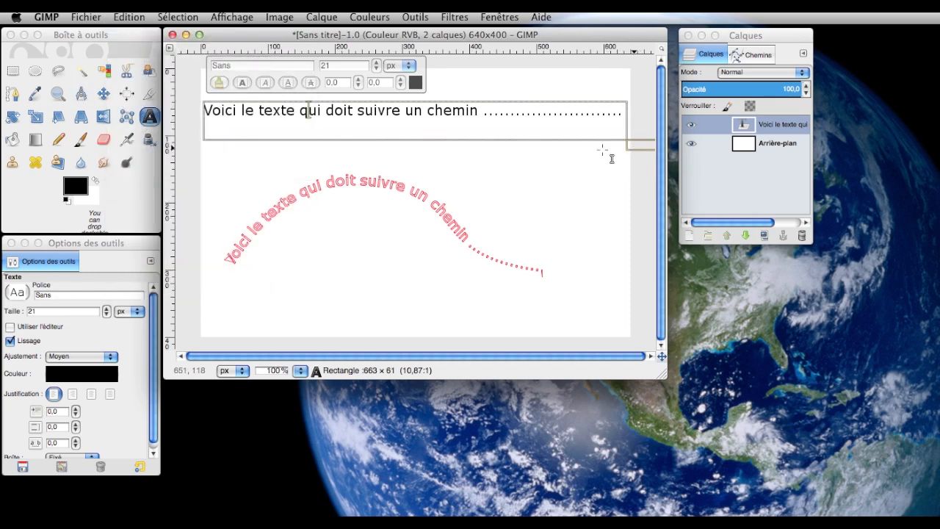
left_click(129, 17)
left_click(154, 34)
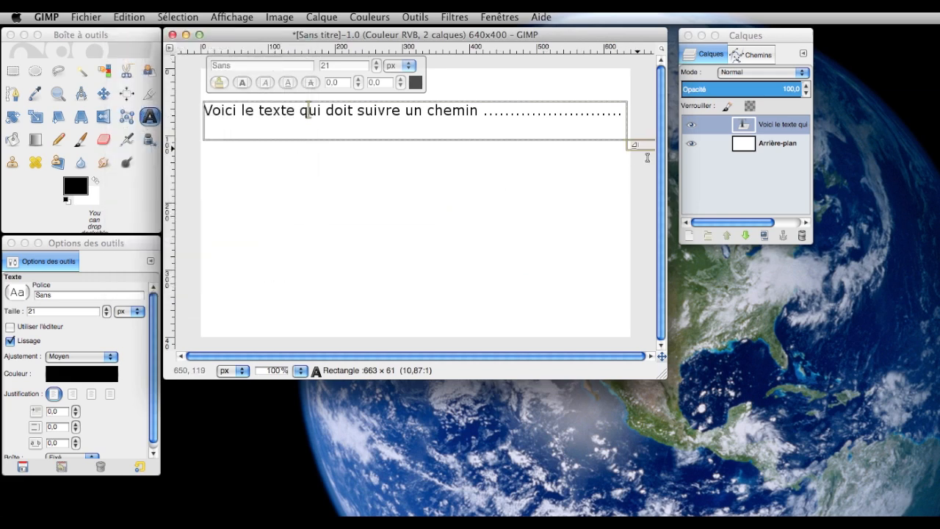
- Try the text at 22 px on a single line along the path, and undo the curved outline
left_click(107, 309)
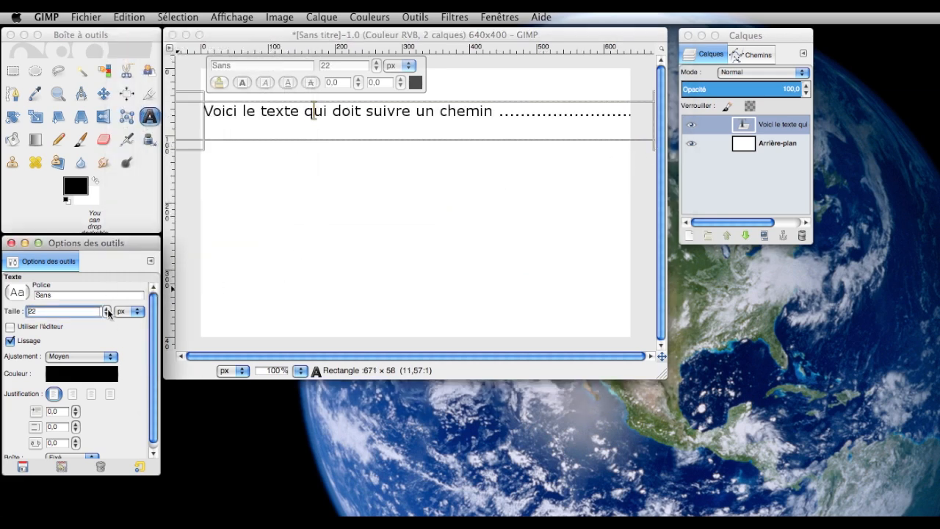
right_click(254, 111)
left_click(294, 229)
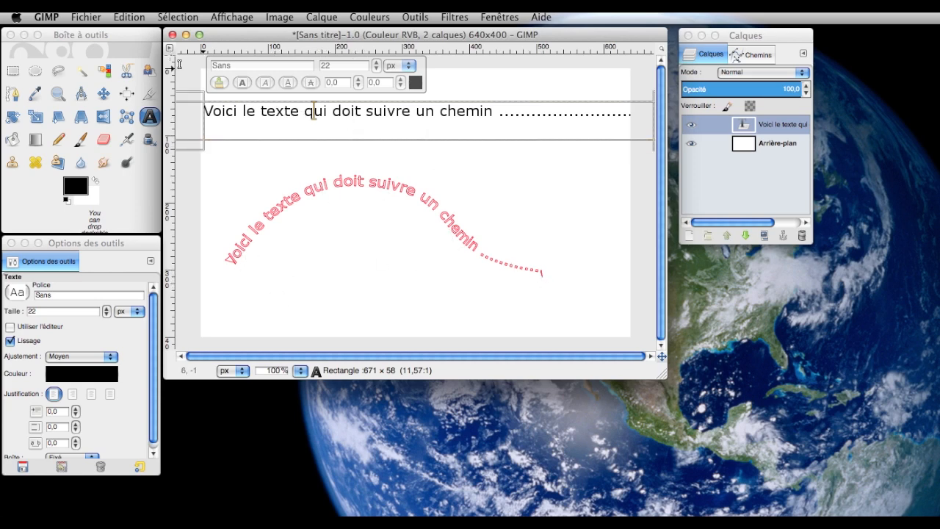
left_click(137, 17)
left_click(155, 33)
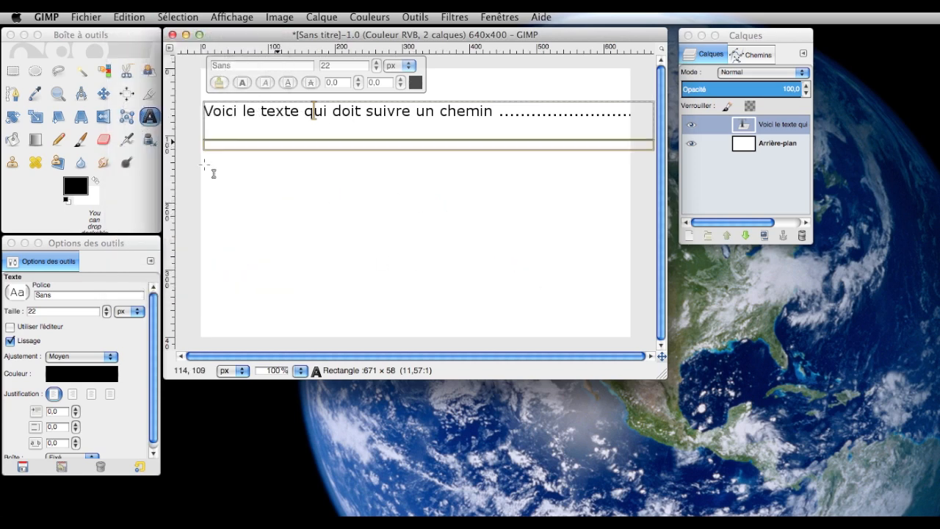
- Set the text size to 20 px and lay the text along the path
left_click(108, 313)
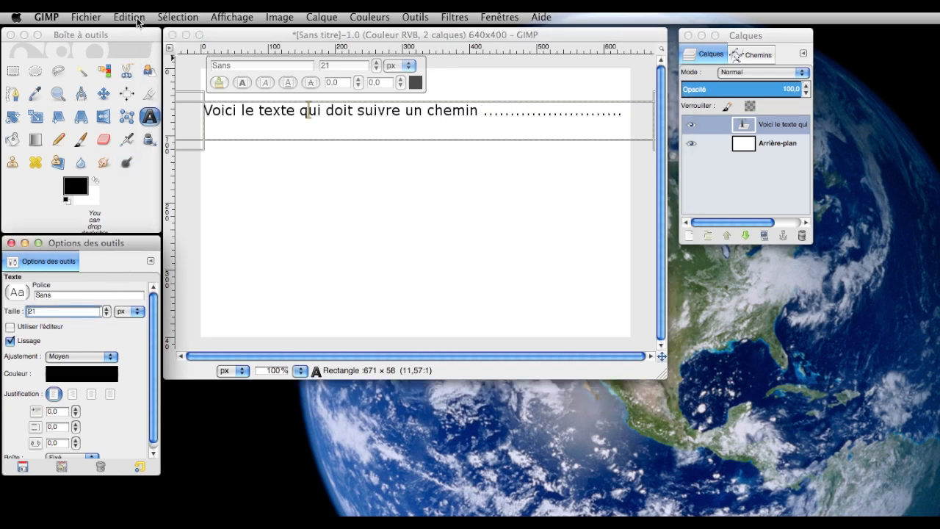
left_click(107, 314)
right_click(367, 115)
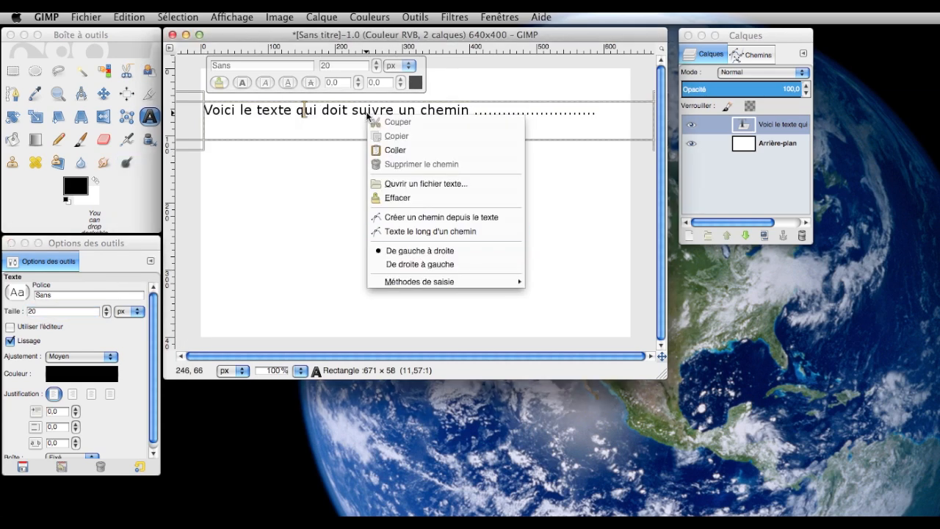
left_click(406, 231)
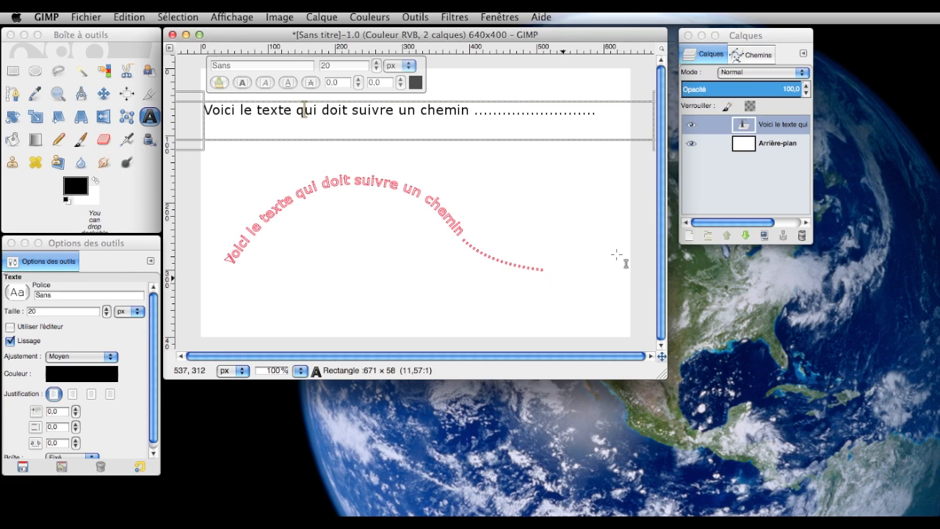
- Convert the curved text path to a selection and hide the path's outline
left_click(755, 54)
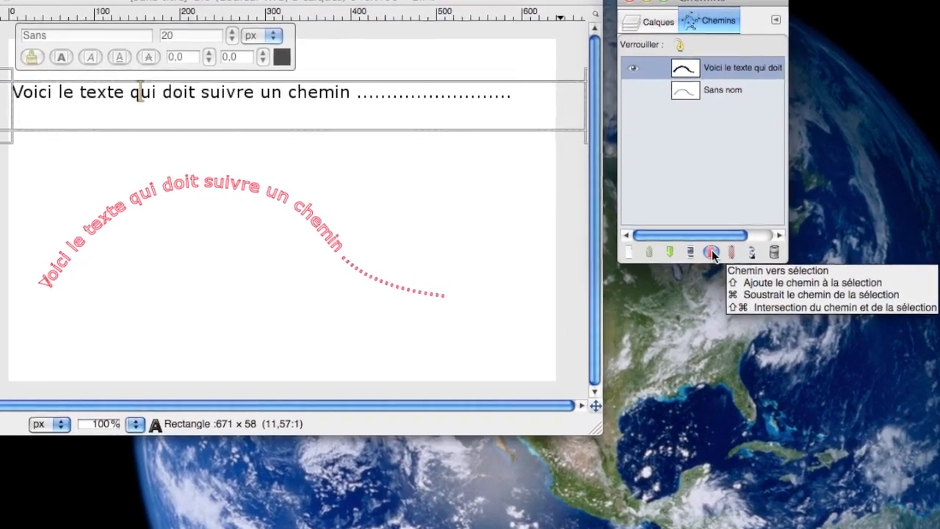
left_click(712, 252)
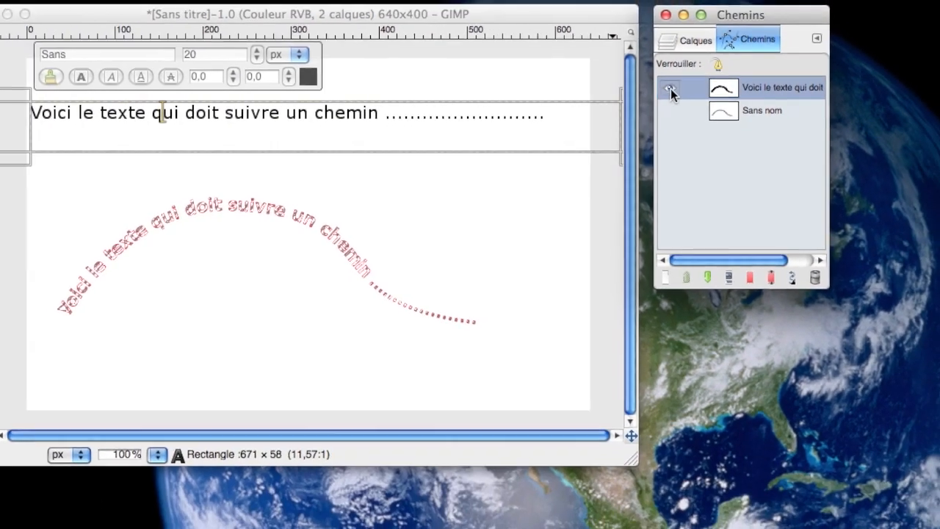
left_click(624, 81)
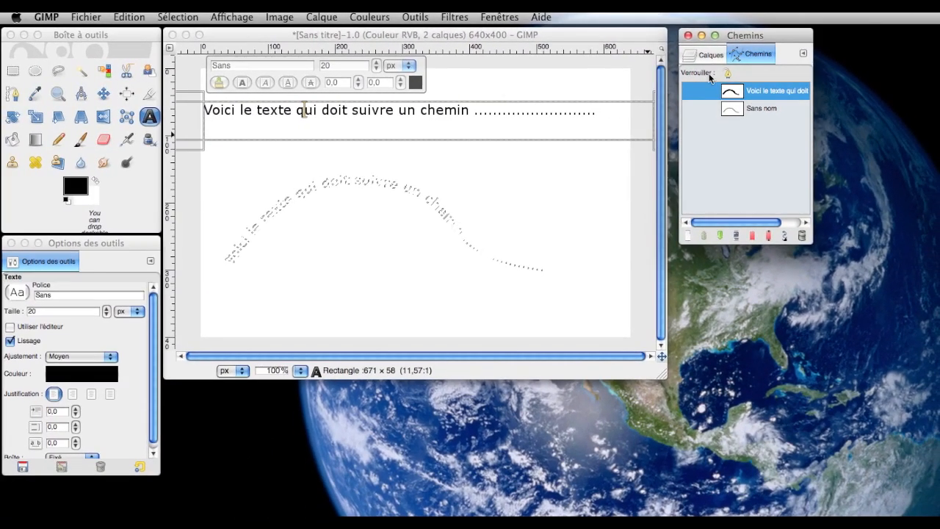
- Add a transparent 640 × 400 px layer named "texte" and hide the original straight text layer
left_click(700, 49)
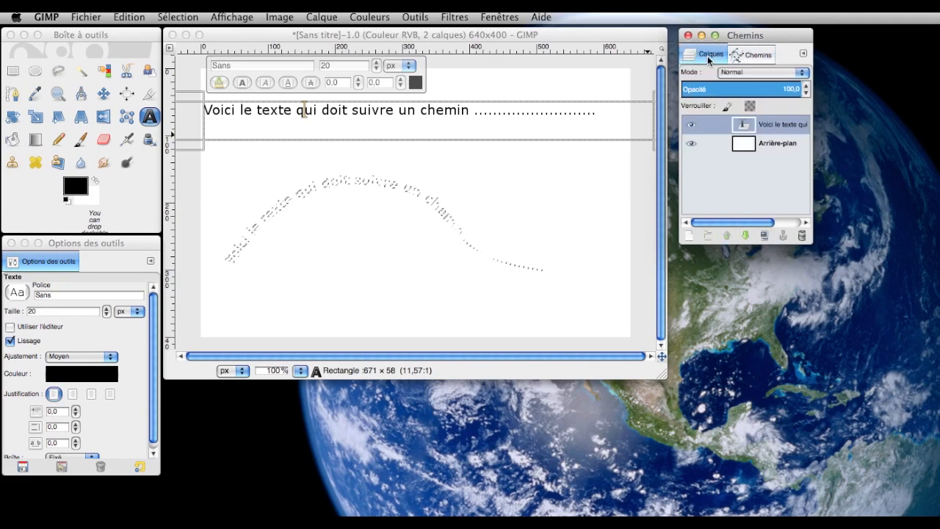
left_click(688, 235)
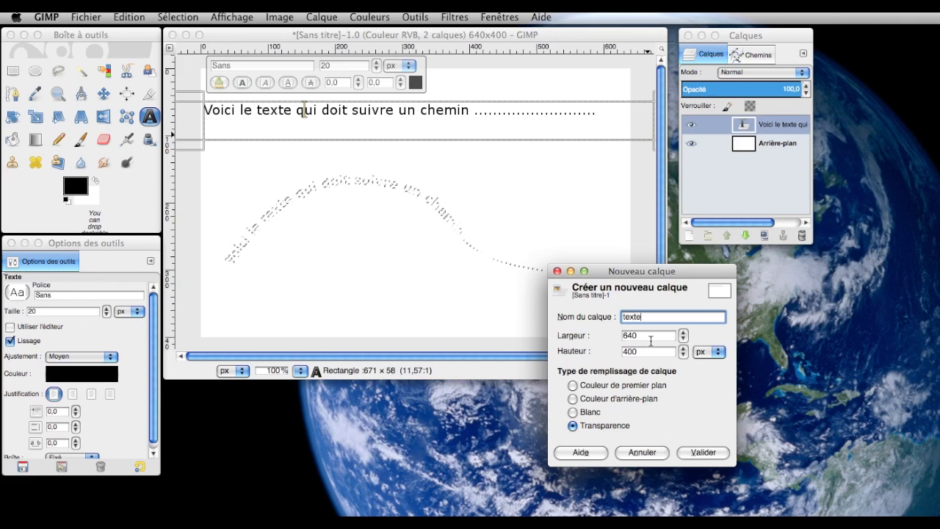
left_click(698, 453)
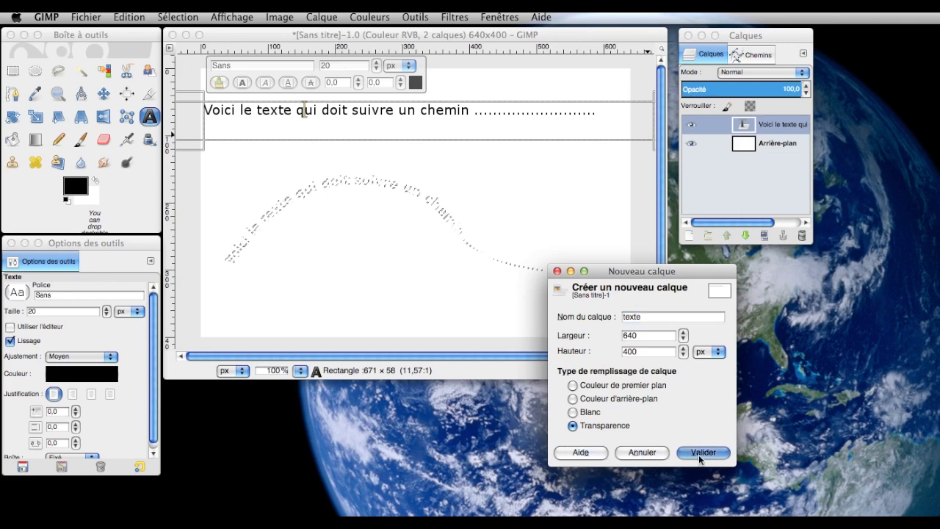
left_click(693, 147)
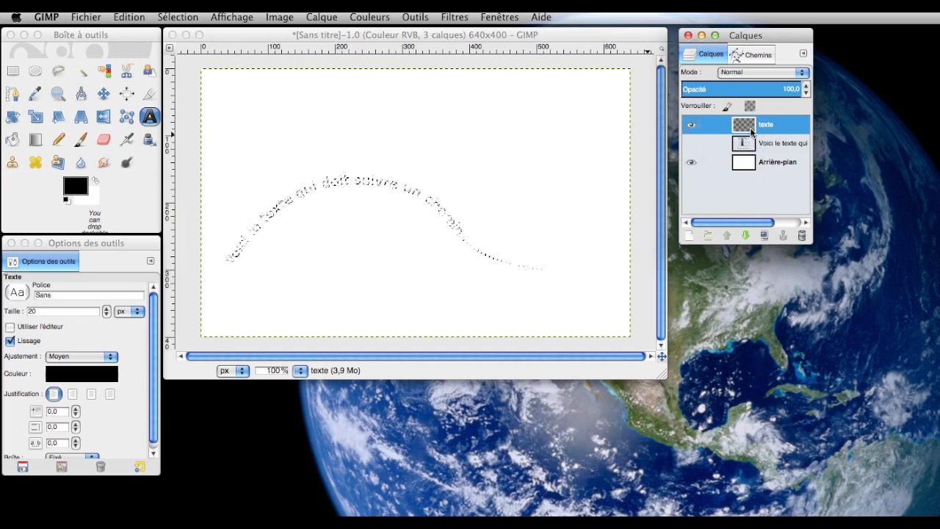
- Choose the Paintbrush tool and set the foreground colour to red, f70000
left_click(81, 139)
left_click(76, 185)
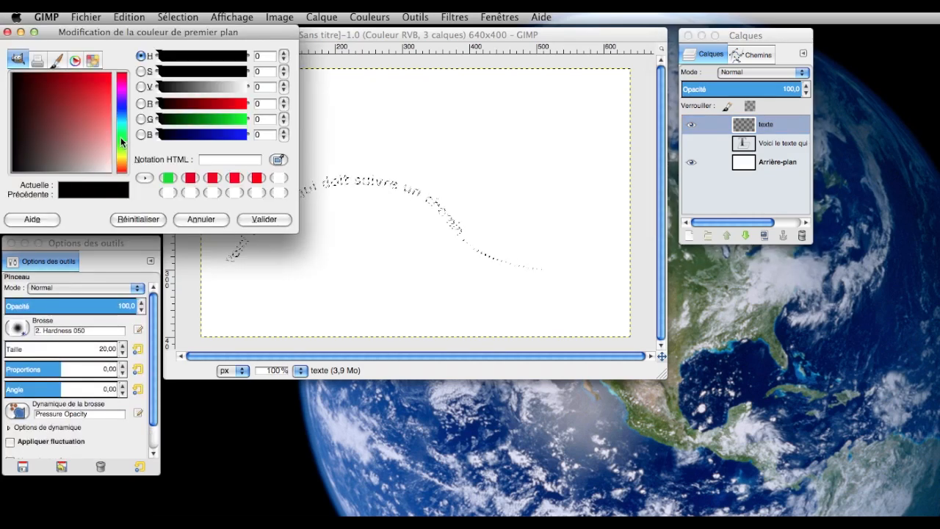
left_click(122, 142)
left_click(243, 104)
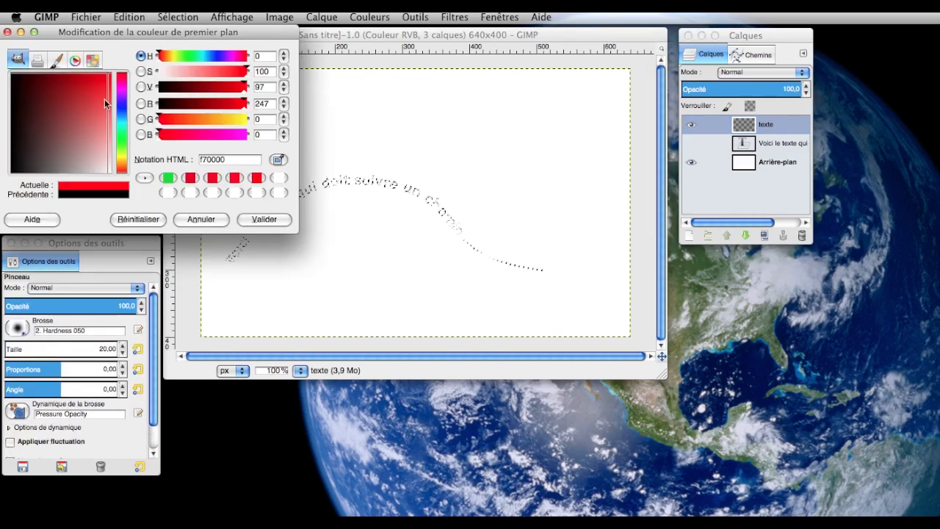
left_click(250, 219)
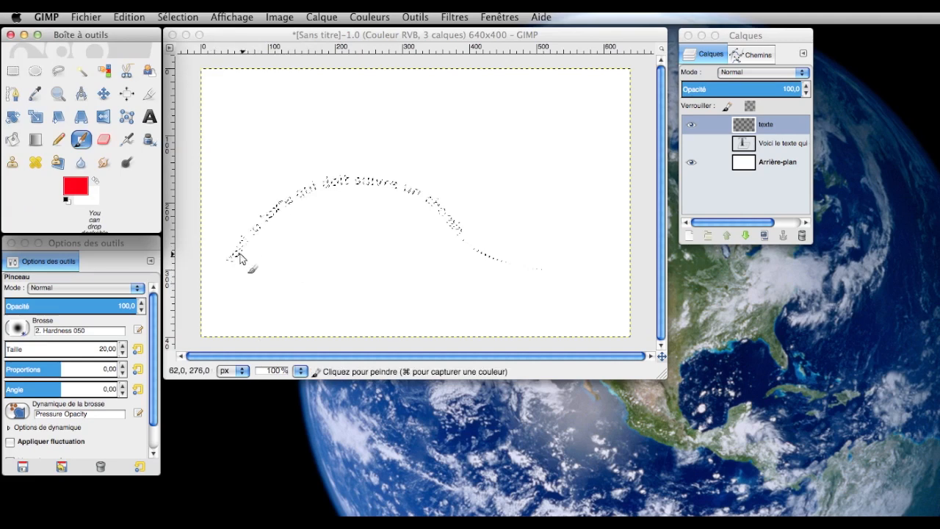
- Paint the whole curved text selection red, enlarging the brush size to 77.09 partway along, and clear the selection
mouse_move(227, 259)
left_mouse_down()
mouse_move(256, 222)
mouse_move(257, 235)
mouse_move(306, 200)
mouse_move(273, 213)
left_mouse_up()
left_click_drag(361, 175, 356, 180)
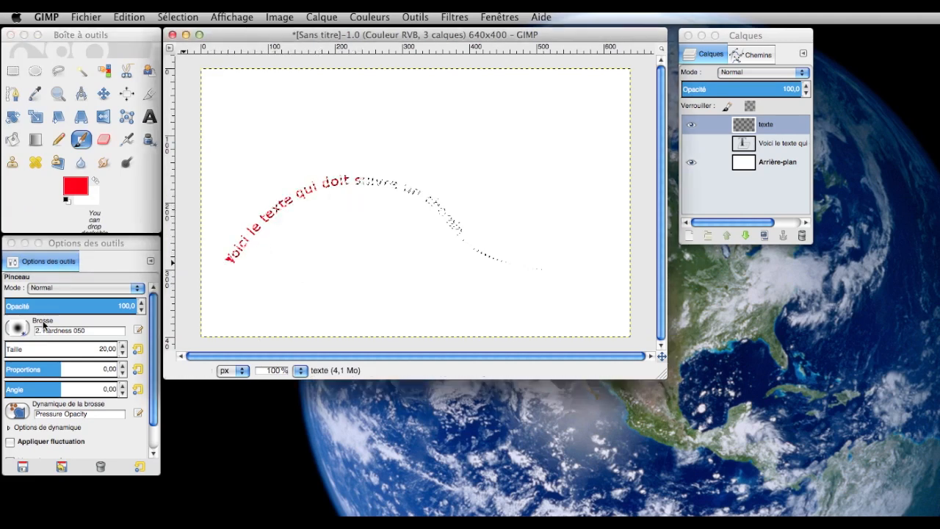
left_click(23, 354)
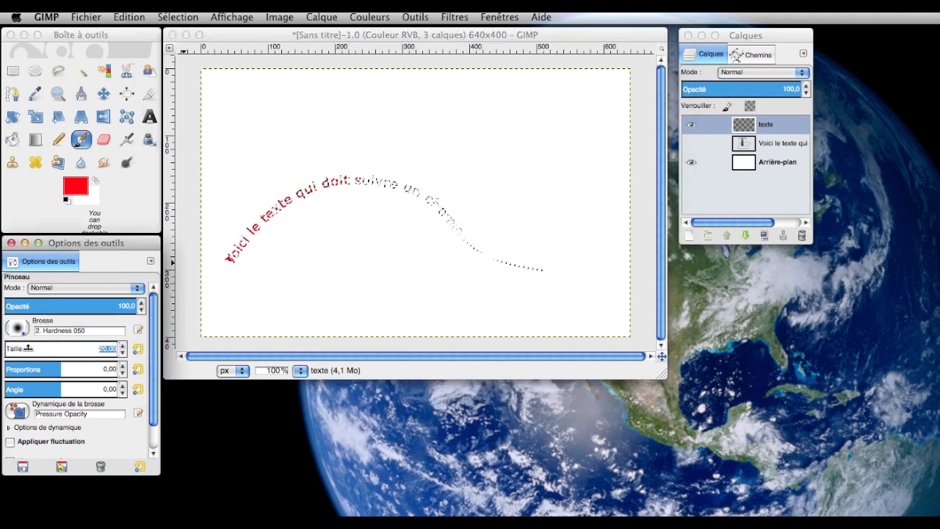
left_click_drag(25, 353, 78, 352)
left_click_drag(320, 190, 431, 212)
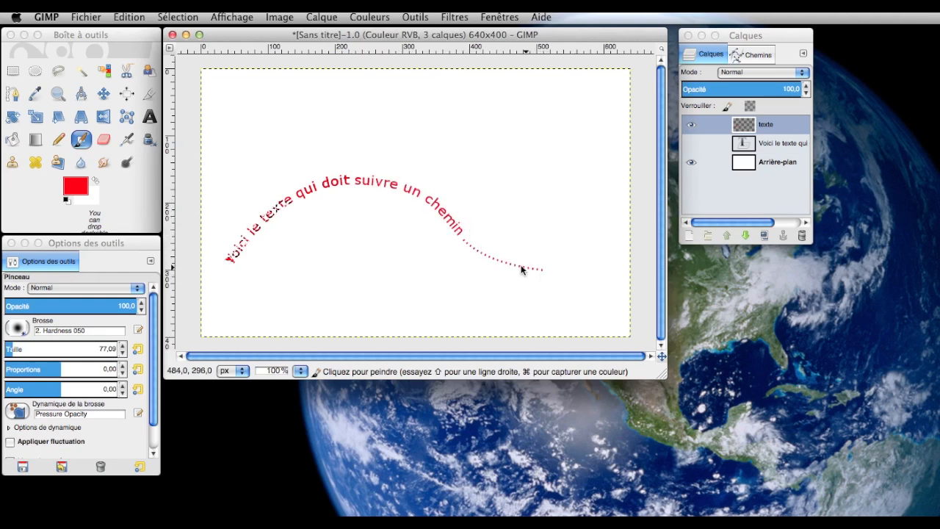
left_click(177, 17)
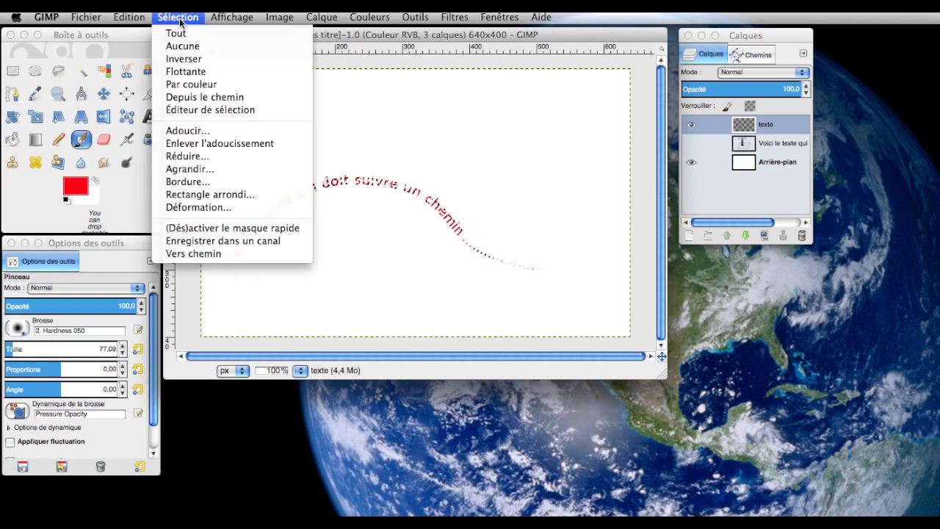
left_click(183, 45)
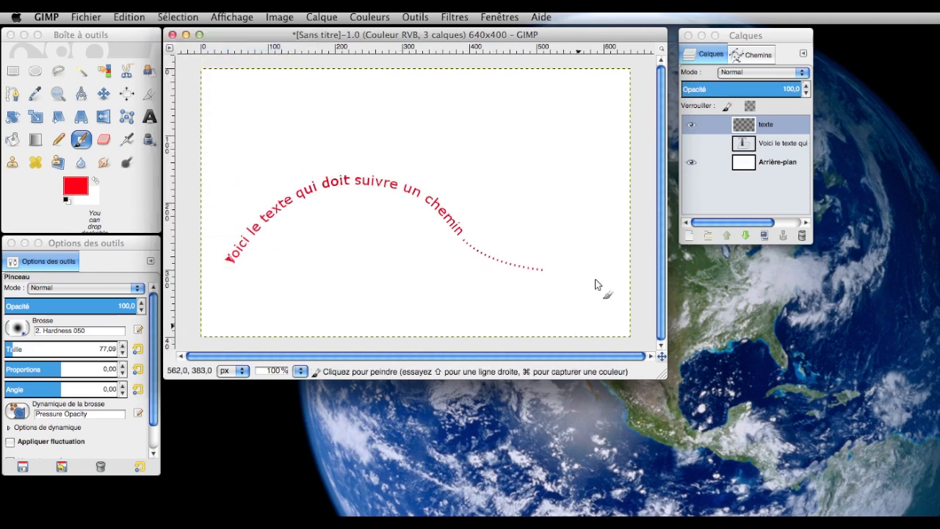